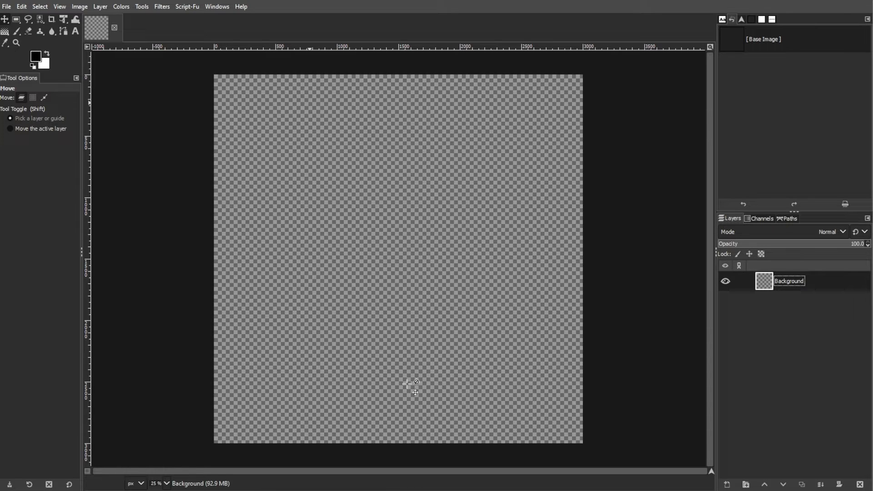
Show the image grid with 500-pixel horizontal and vertical spacing, and enable snapping to the grid
left_click(66, 7)
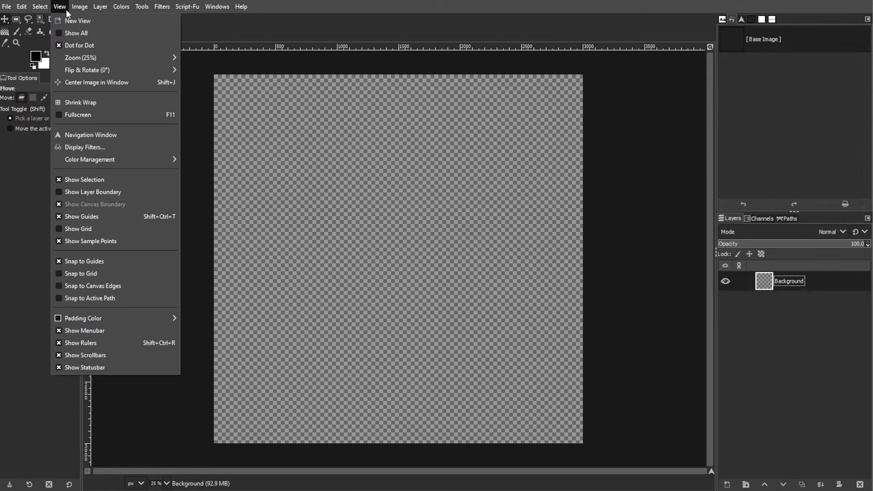
left_click(75, 226)
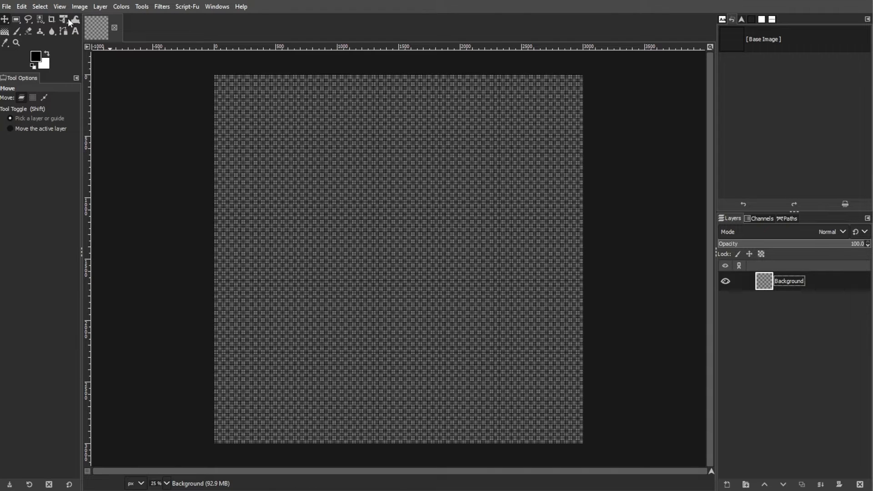
left_click(74, 5)
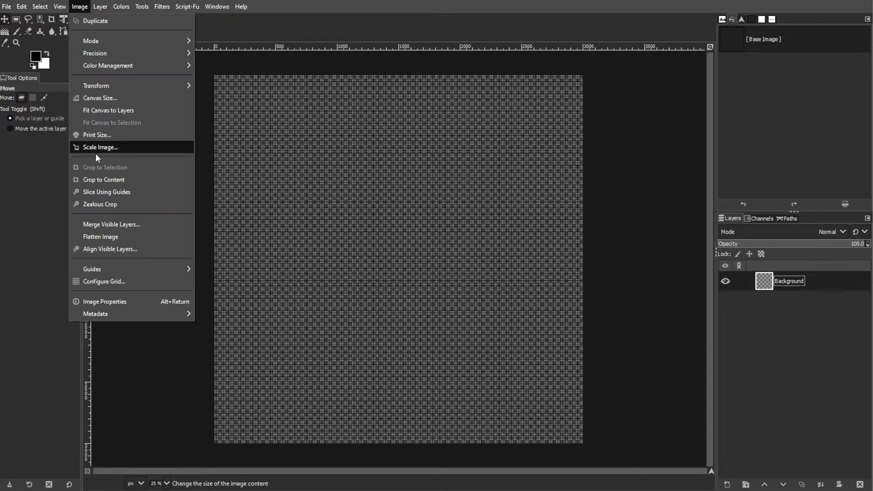
left_click(94, 280)
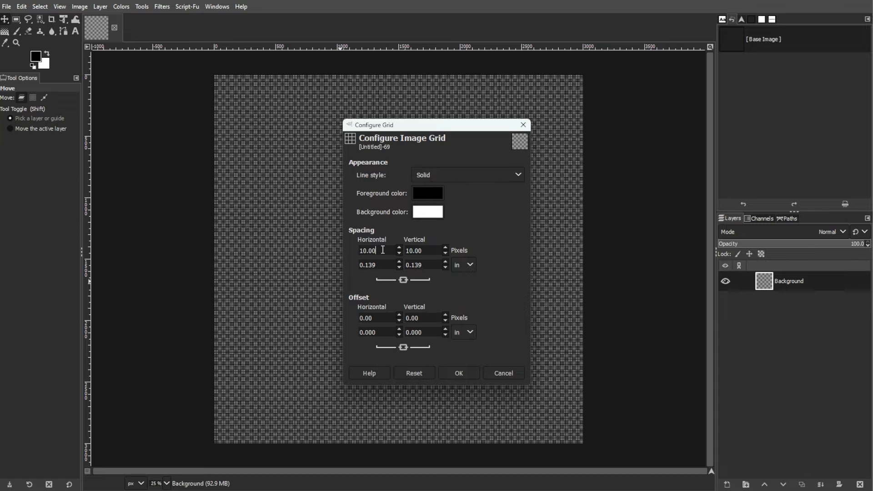
key("ctrl+a")
type("500")
key("Return")
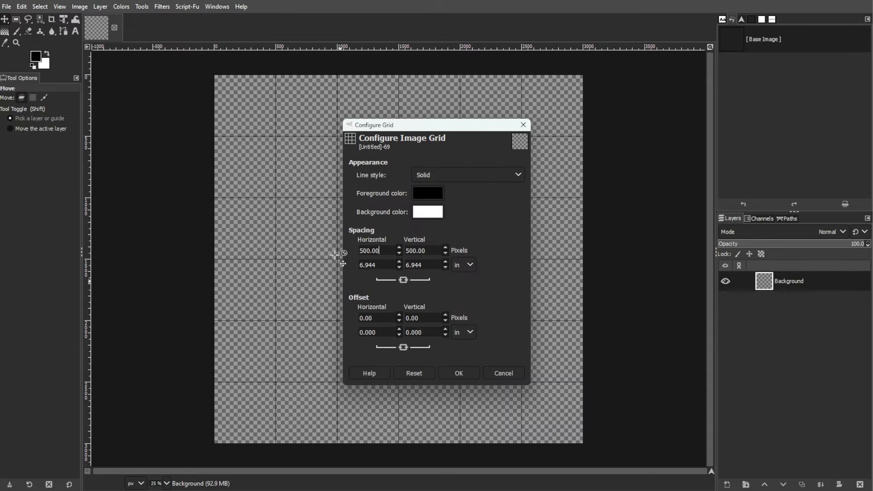
left_click(457, 373)
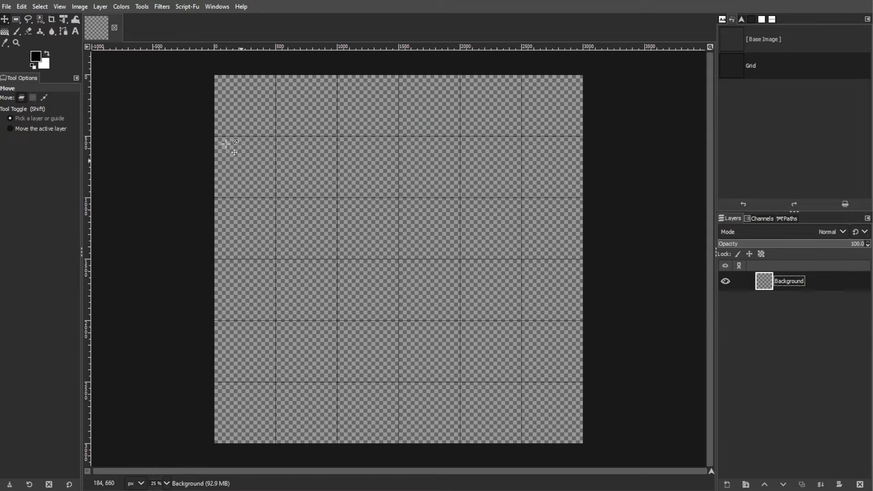
left_click(60, 7)
left_click(88, 278)
Add a new 3000 × 3000 px transparent layer named Triangle 1
left_click(100, 6)
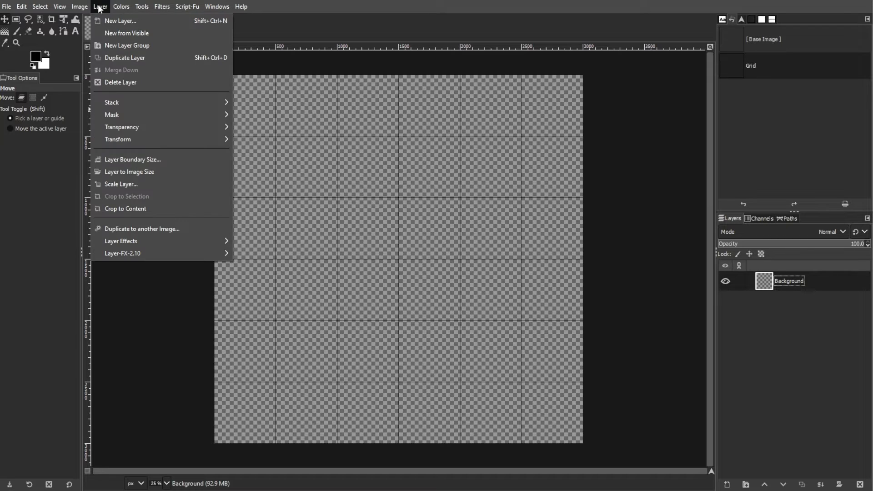
left_click(107, 20)
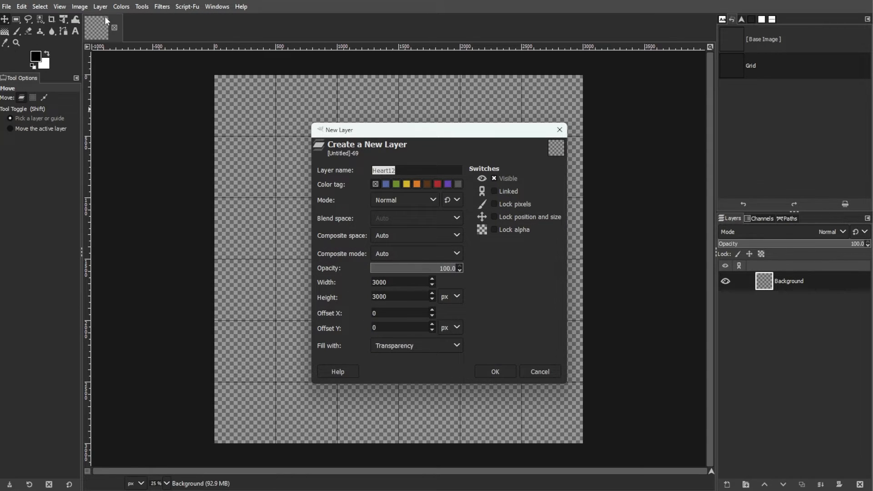
type("Triangle 1")
left_click(492, 372)
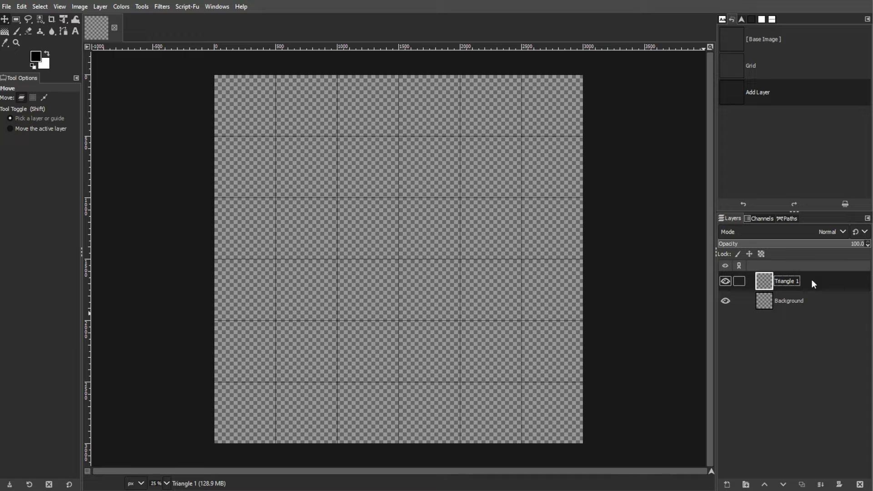
Draw a three-point path for a right triangle in the top-left quadrant, with corners at (0, 1500), (0, 0) and (1500, 1500)
left_click(146, 9)
mouse_move(150, 20)
left_click(153, 58)
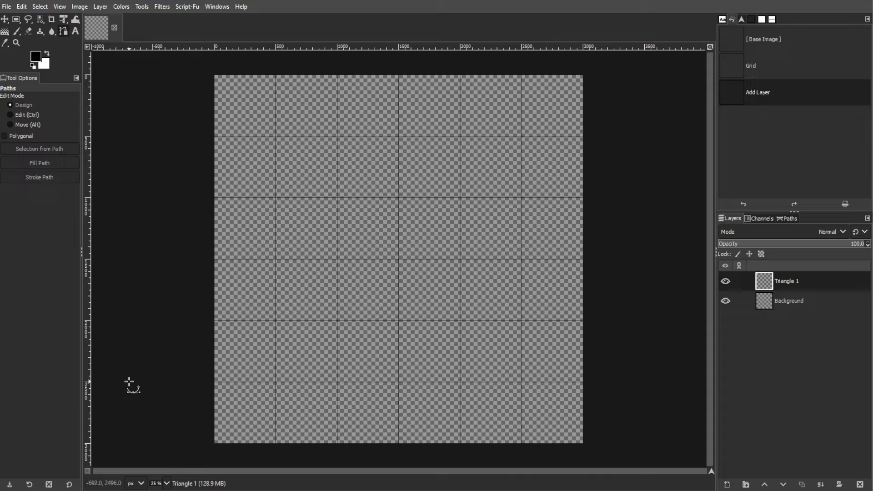
left_click(215, 259)
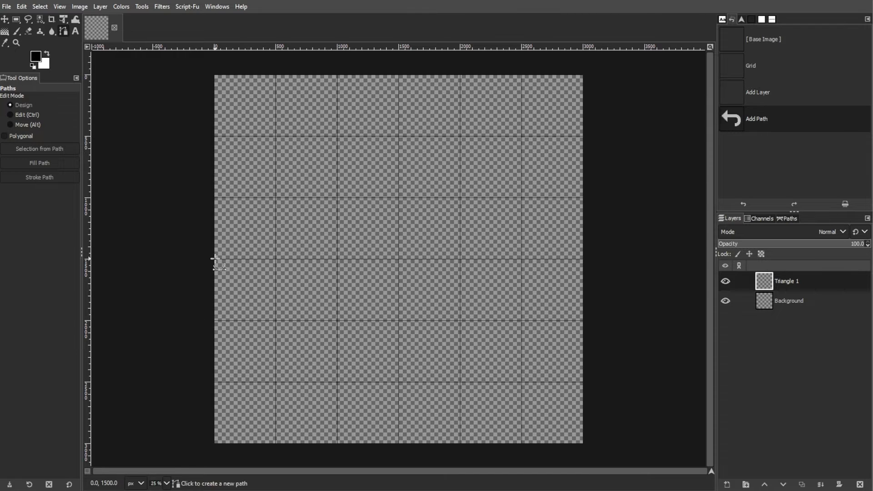
left_click(214, 75)
left_click(398, 260)
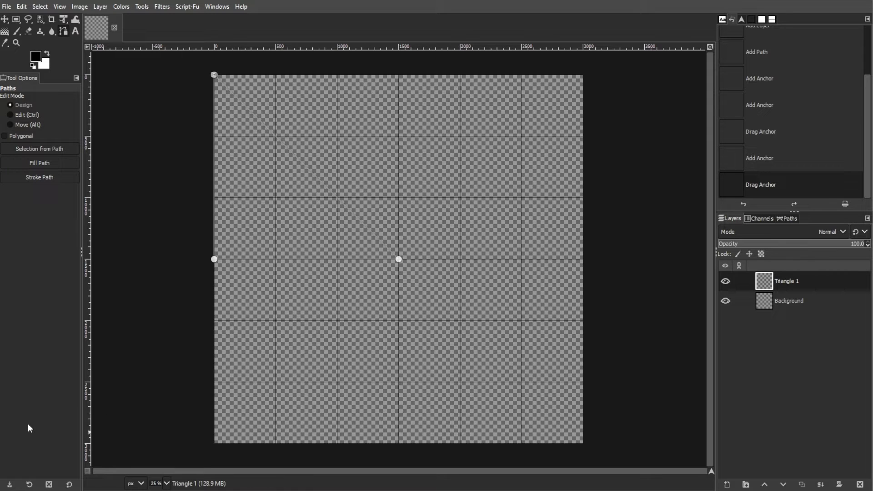
Convert the triangle path to a selection and fill it with the white background color
left_click(40, 7)
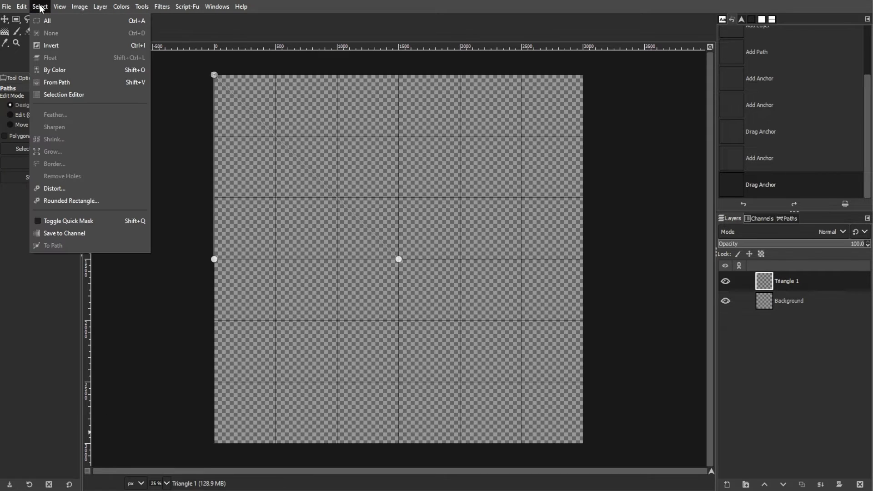
left_click(64, 82)
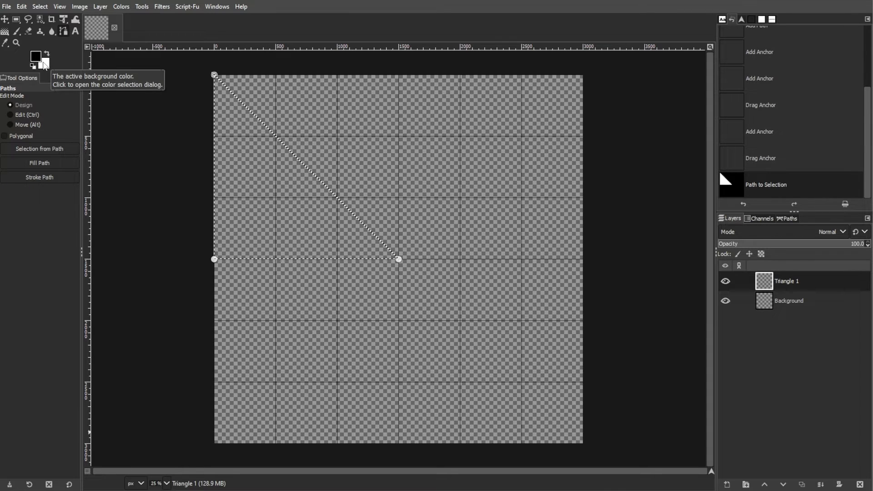
left_click(22, 7)
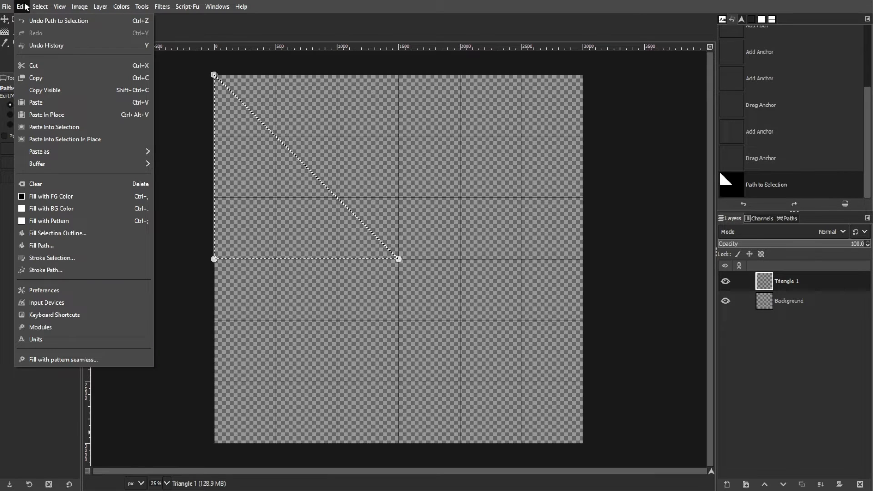
left_click(64, 209)
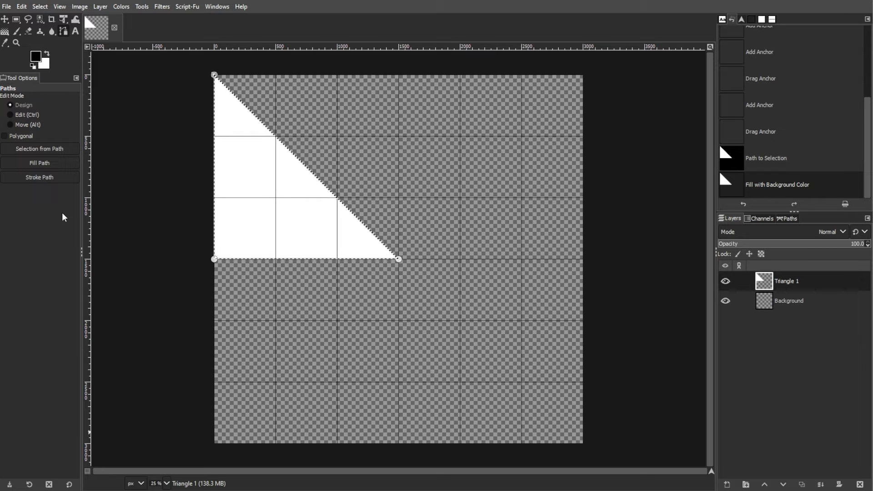
Shrink the triangle selection by 30 px
left_click(40, 7)
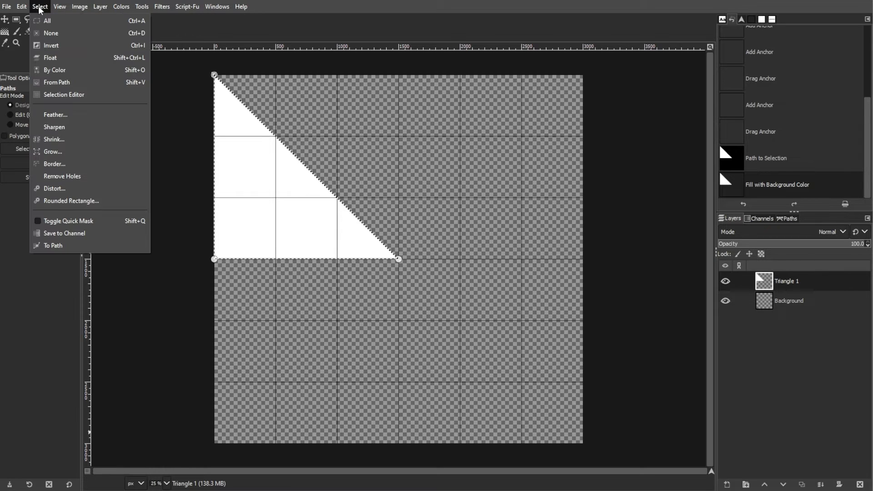
left_click(51, 142)
left_click_drag(56, 111, 396, 121)
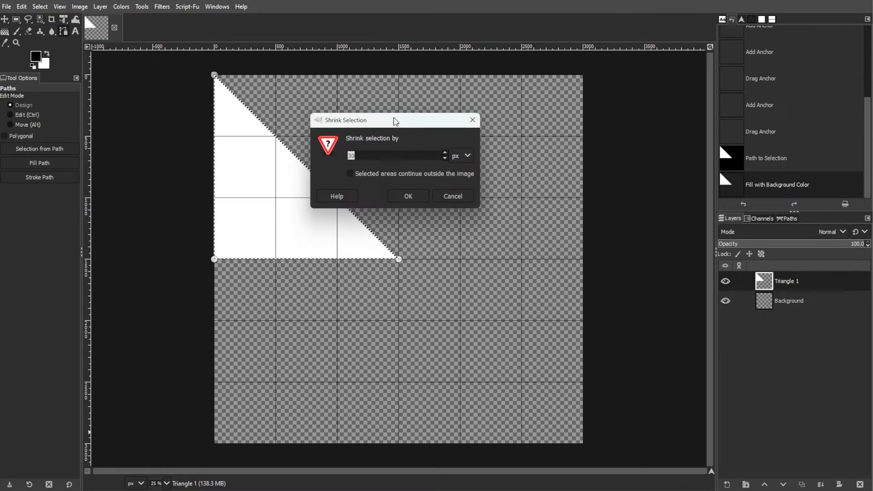
left_click(411, 196)
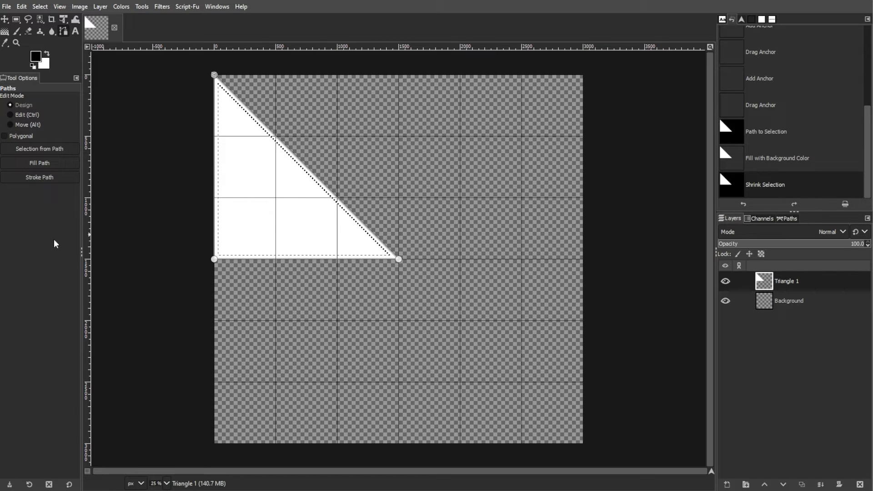
Fill the shrunken selection with the black foreground color, leaving a white border, and clear the selection
left_click(37, 56)
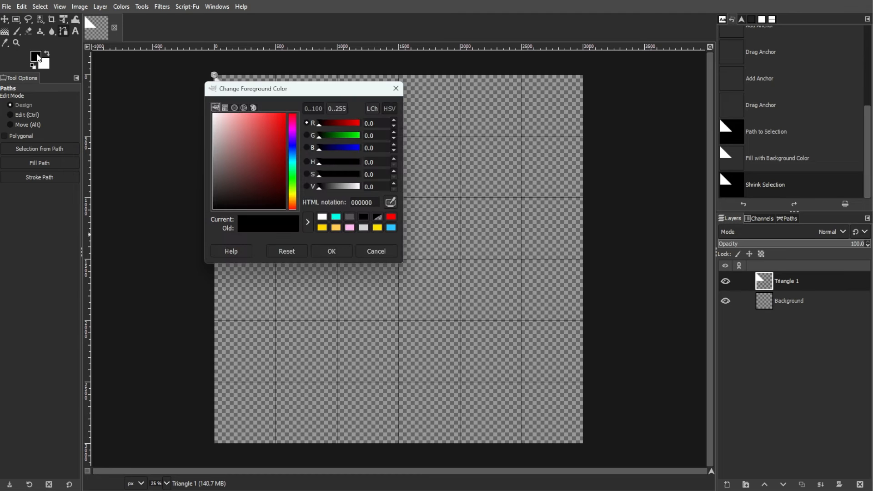
left_click(341, 253)
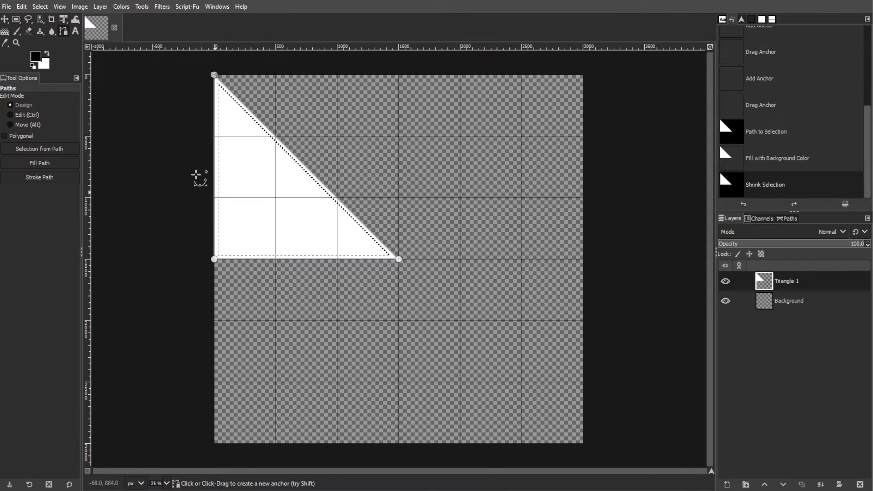
left_click(21, 7)
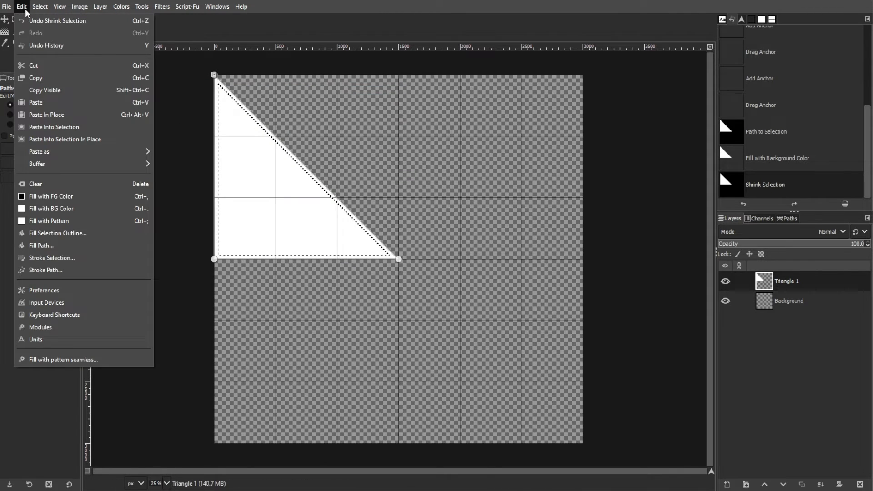
left_click(59, 197)
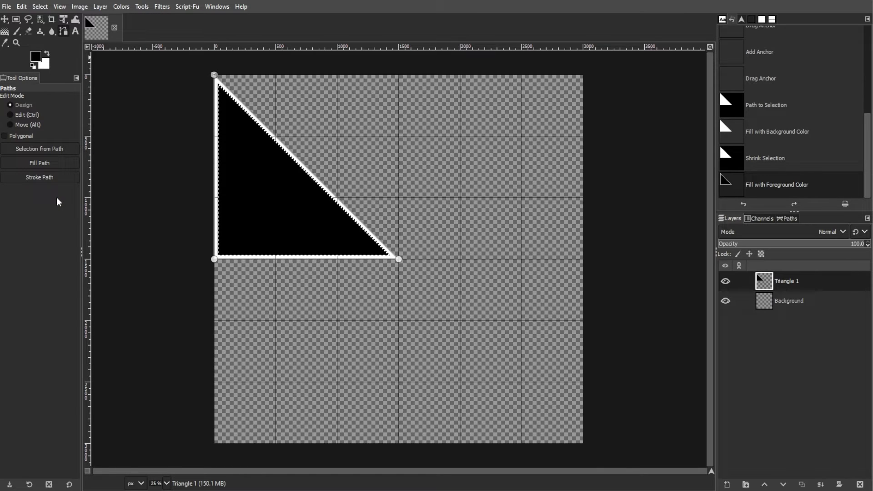
key("ctrl+shift+a")
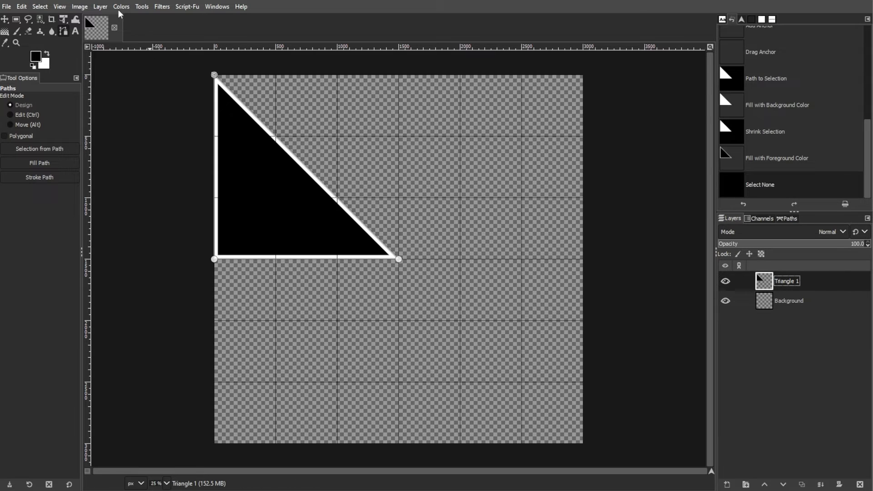
Duplicate the Triangle 1 layer and move the copy straight down into the bottom-left quadrant
left_click(100, 6)
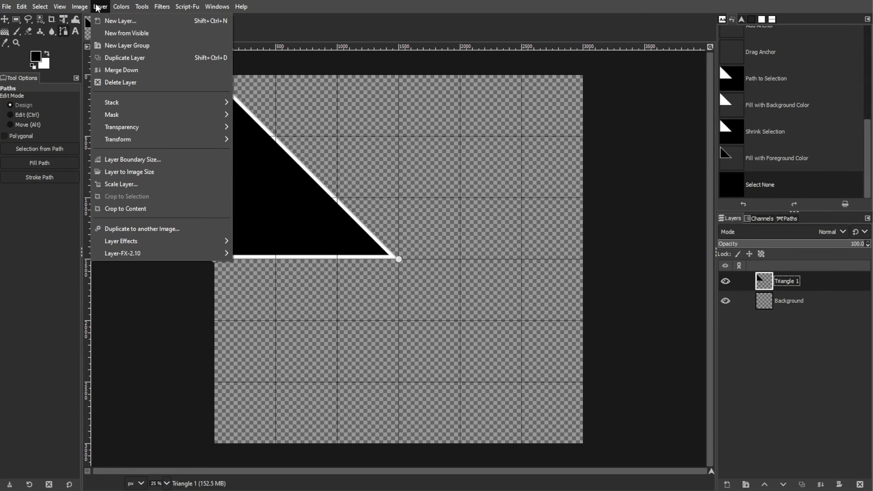
left_click(104, 58)
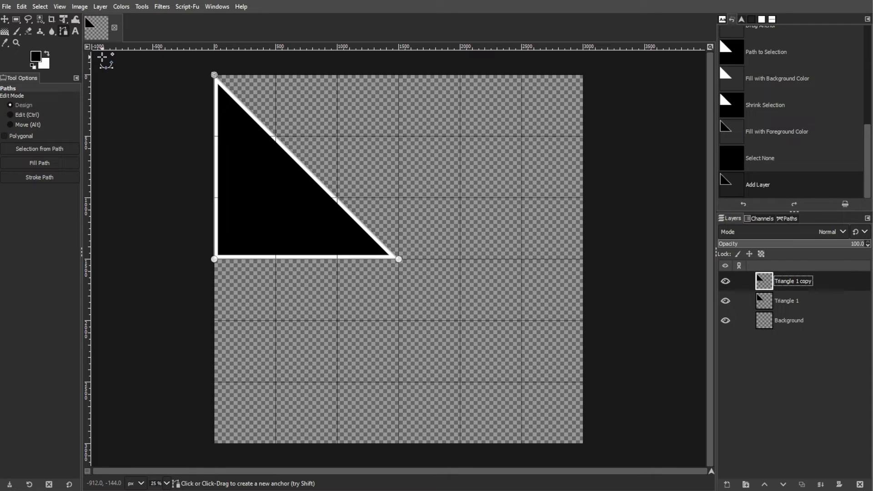
left_click(4, 19)
left_click_drag(304, 224, 305, 392)
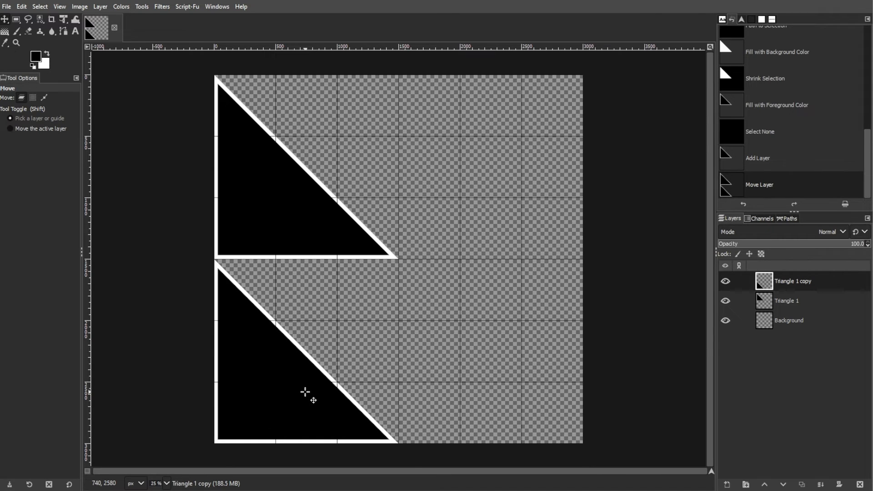
left_click(301, 404)
key("ctrl+c")
key("ctrl+v")
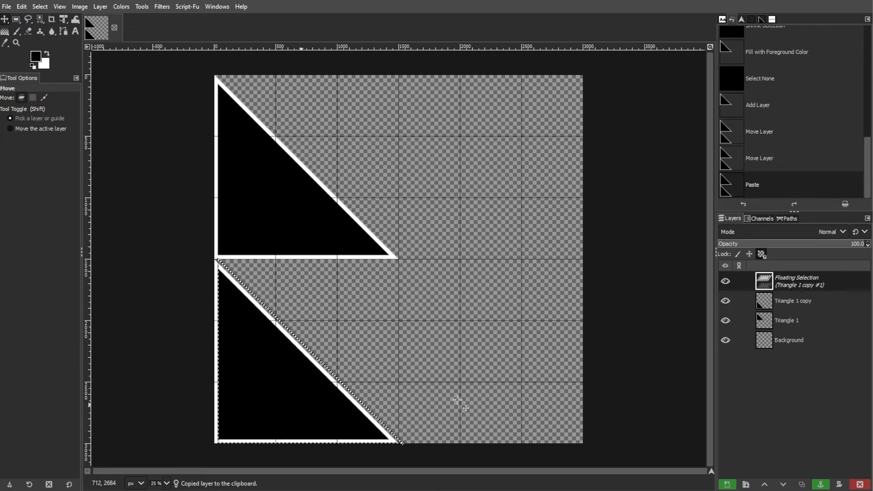
left_click(859, 484)
Duplicate the Triangle 1 copy layer twice to place matching triangles in the bottom-right and top-right quadrants
left_click(809, 281)
key("ctrl+shift+d")
left_click_drag(309, 376, 419, 184)
key("ctrl+shift+d")
Duplicate the triangle again, flip it horizontally and vertically, and move it into the empty upper half of the top-right quadrant
key("ctrl+shift+d")
left_click_drag(64, 19, 98, 69)
left_click(118, 132)
left_click(28, 119)
left_click(118, 132)
left_click(5, 19)
left_click_drag(576, 300, 456, 116)
Duplicate the flipped triangle three times to fill the empty halves of the top-left, bottom-left and bottom-right quadrants
key("ctrl+shift+d")
left_click_drag(503, 141, 319, 140)
key("ctrl+shift+d")
left_click_drag(363, 186, 363, 359)
key("ctrl+shift+d")
left_click_drag(334, 322, 518, 321)
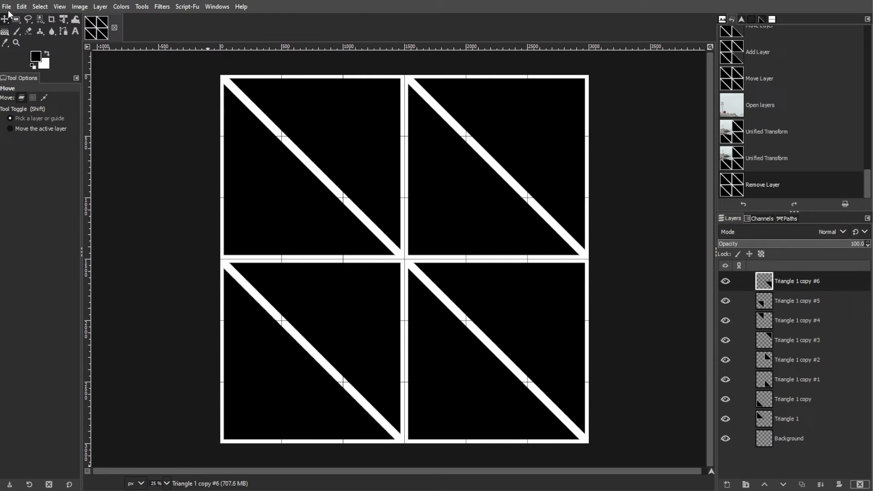
Open the lighthouse photo pexels-622162183-21371172.jpg as a layer and scale it down over the top-left quadrant with Unified Transform
left_click(7, 8)
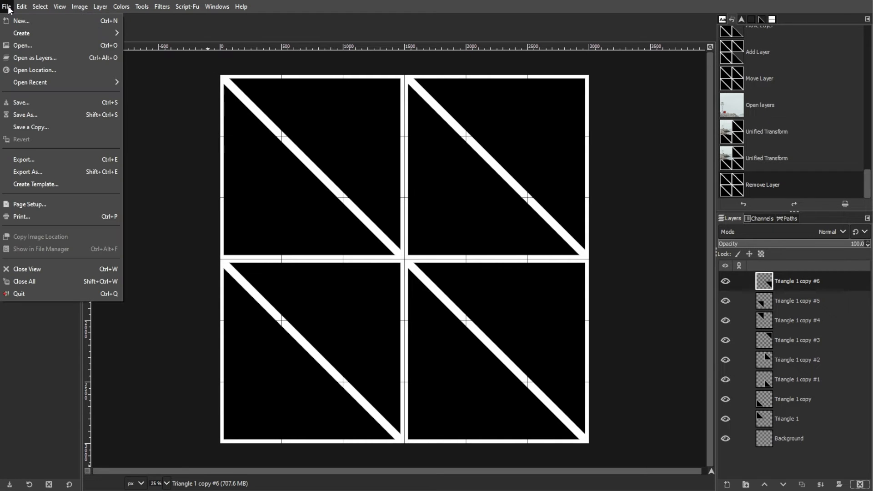
left_click(24, 58)
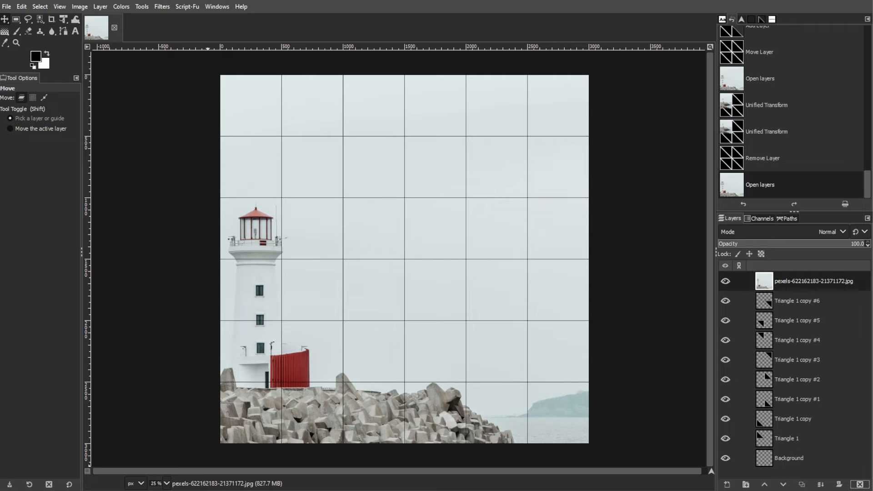
left_click(63, 19)
left_click(573, 273)
left_click_drag(678, 266, 260, 263)
left_click_drag(214, 254, 398, 149)
left_click(676, 112)
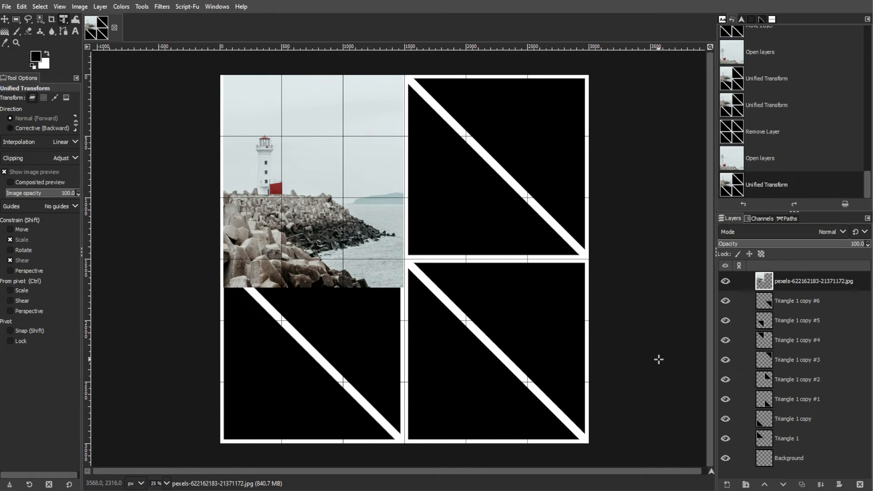
Hide the lighthouse photo layer and select the Triangle 1 shape in the top-left quadrant with Select by Color
left_click(819, 300)
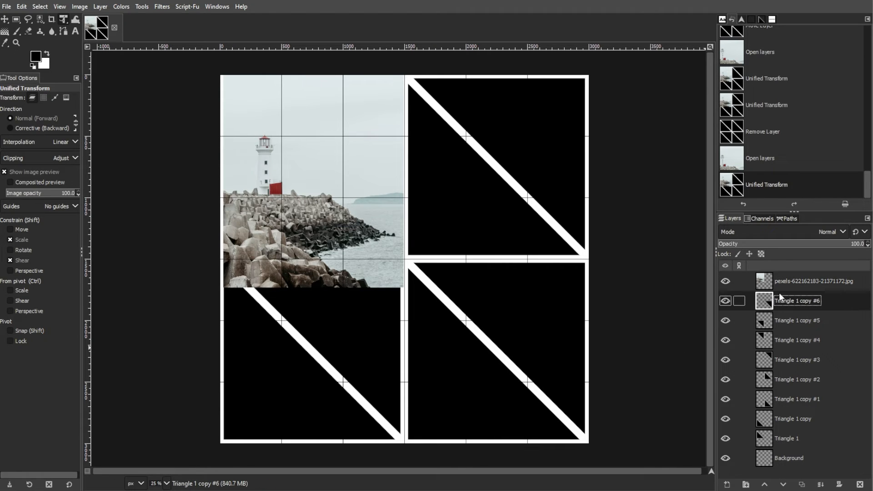
left_click(725, 281)
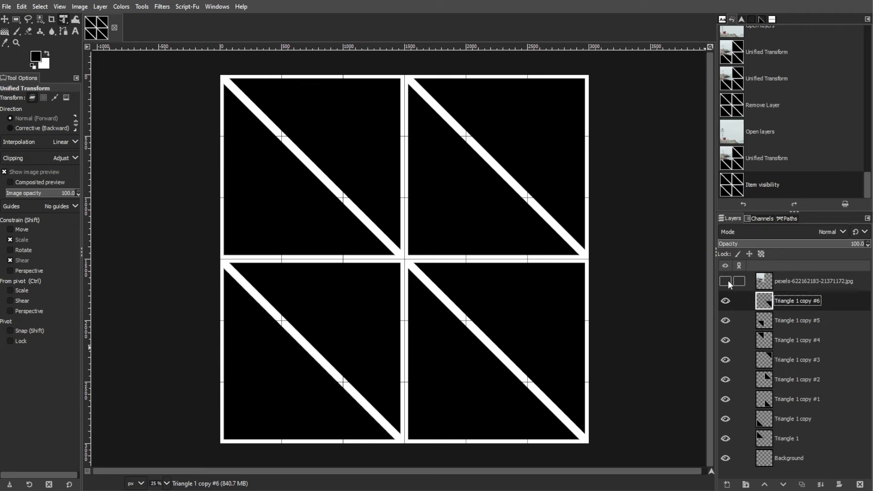
left_click(42, 18)
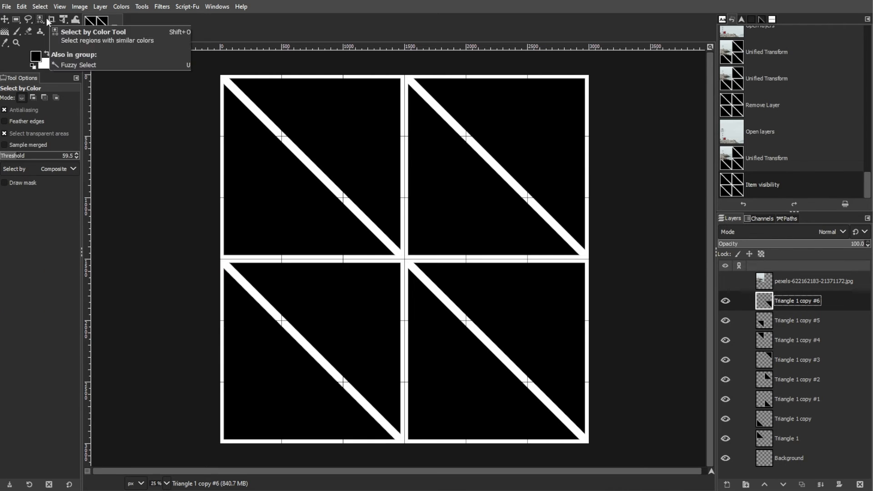
left_click(142, 6)
mouse_move(153, 18)
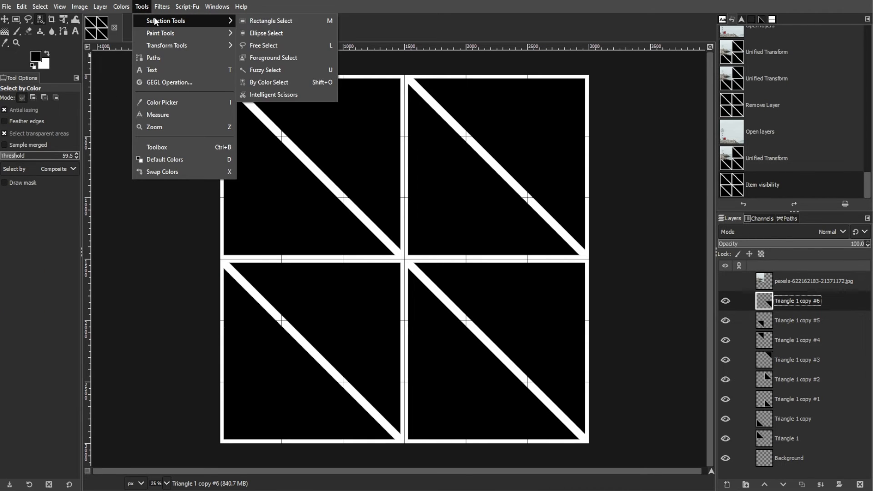
left_click(272, 82)
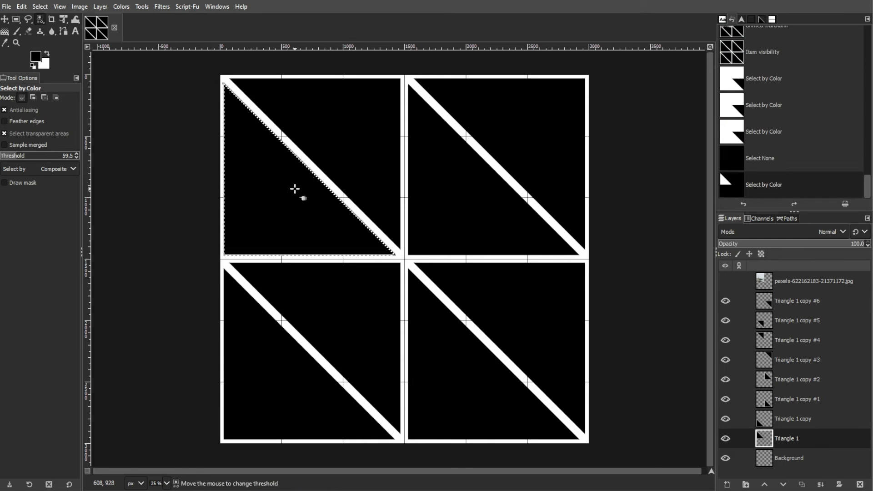
left_click(296, 189)
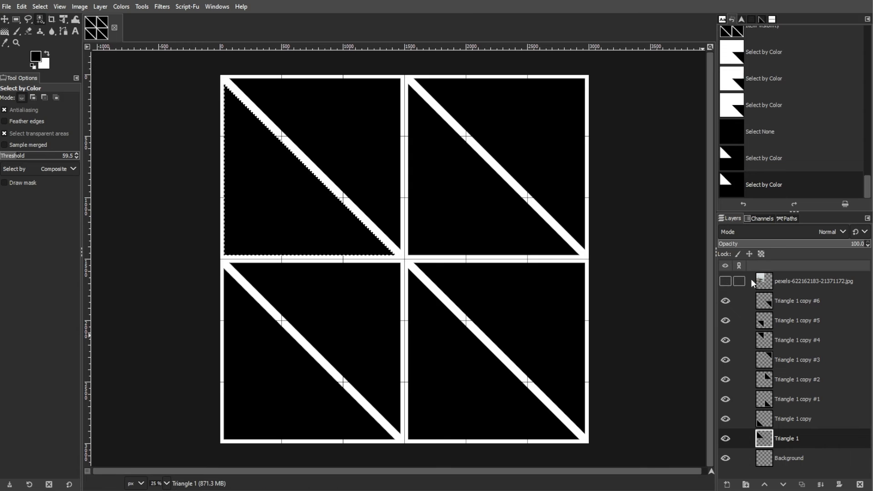
Show the lighthouse photo, add a layer mask to it from the selection, deselect, and place its layer directly above Triangle 1
left_click(726, 280)
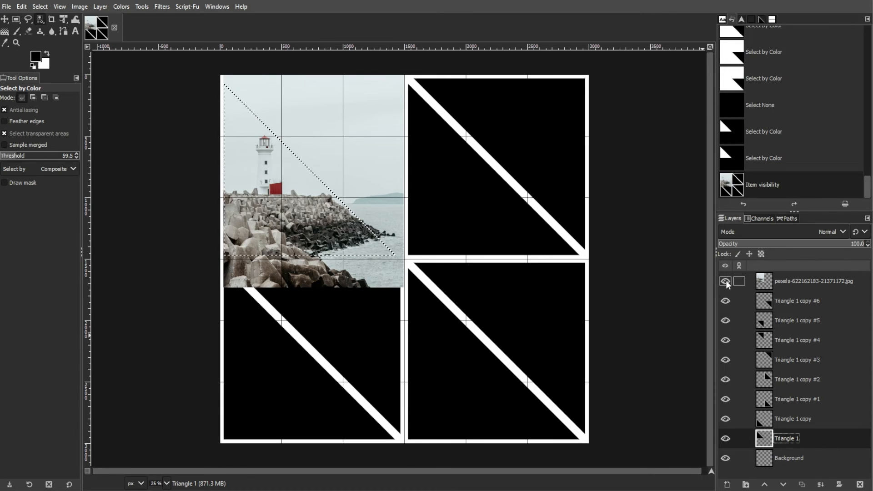
left_click(802, 279)
left_click(100, 6)
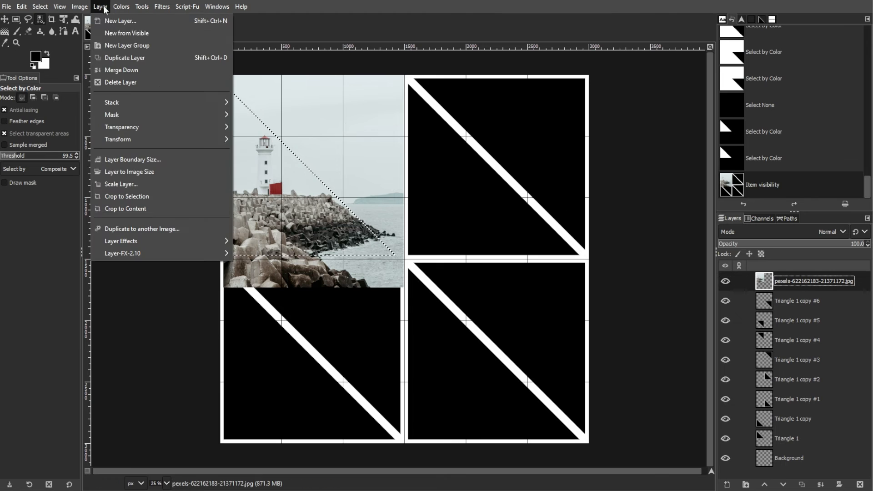
mouse_move(120, 115)
left_click(266, 116)
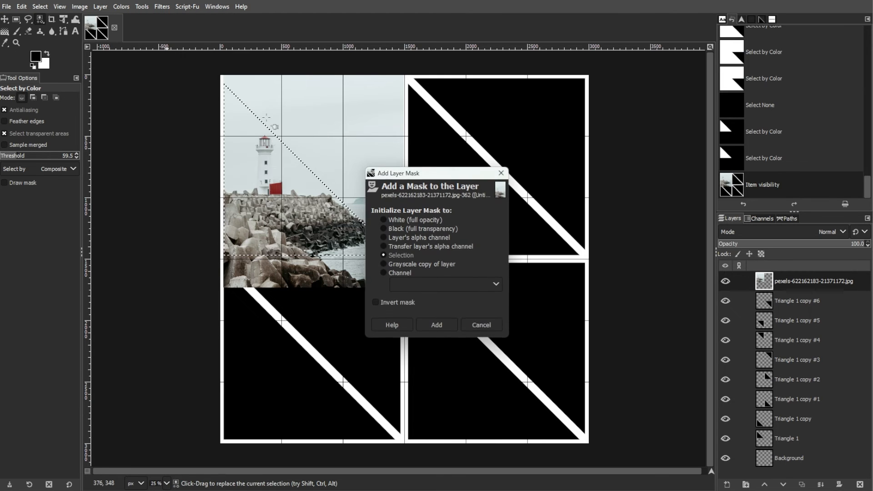
left_click(431, 325)
key("ctrl+shift+a")
left_click_drag(802, 281, 808, 400)
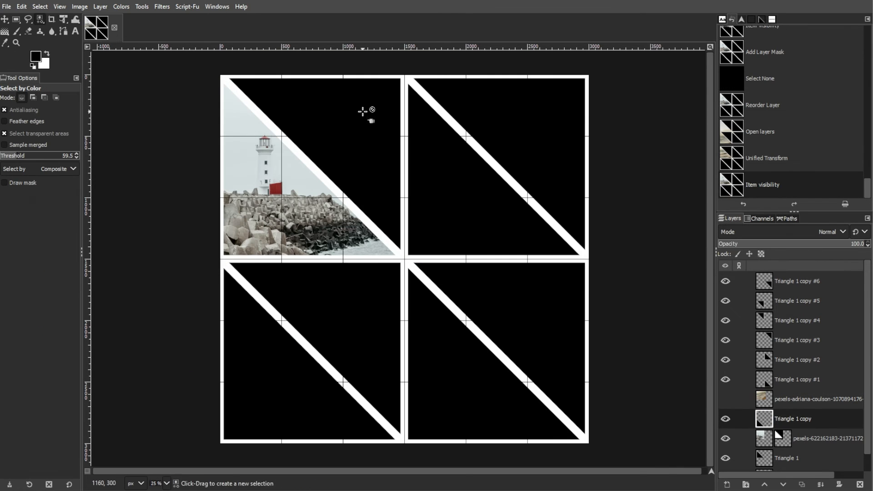
Mask the remaining seven photos to their matching triangles using Select by Color, with each photo layer directly above its triangle
left_click(270, 388)
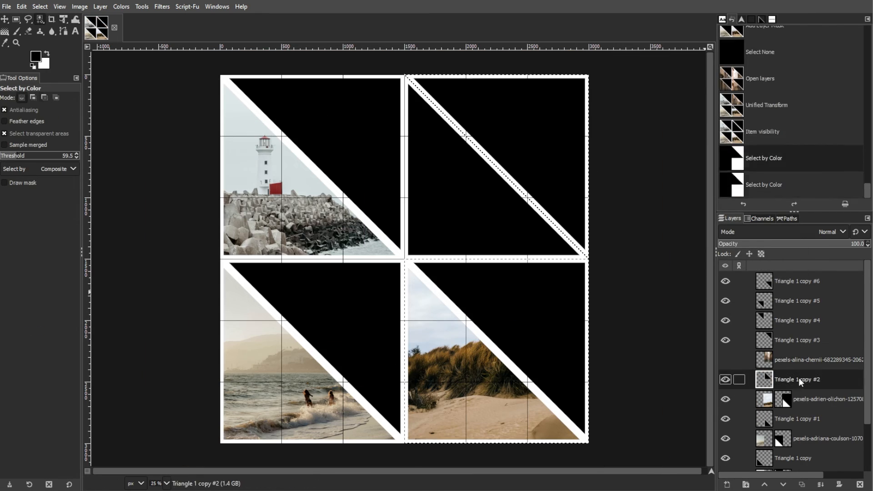
left_click(726, 380)
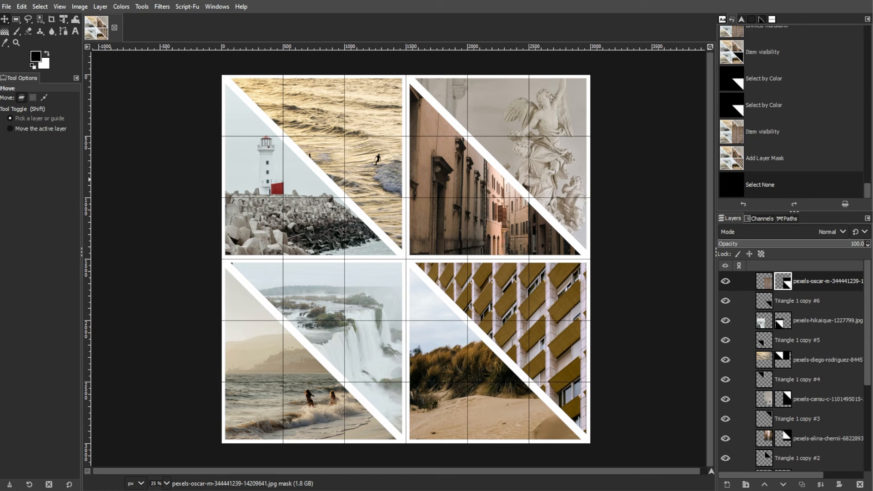
Save the finished photo collage
left_click(8, 9)
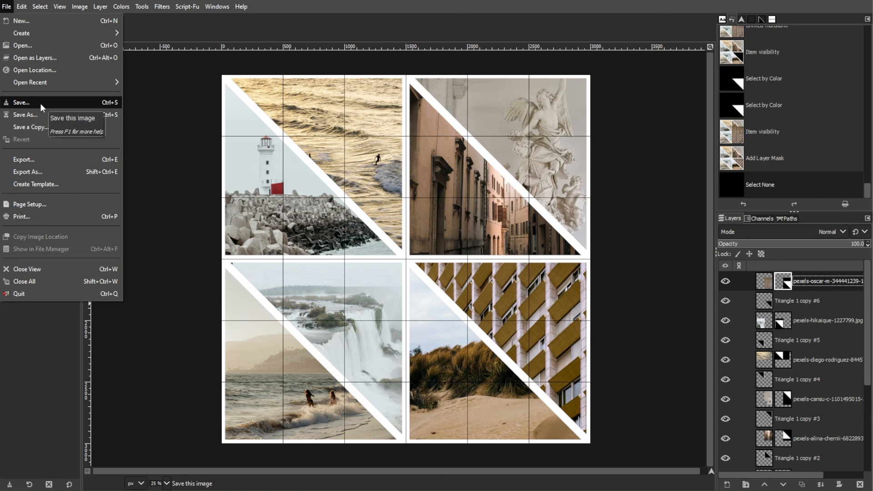